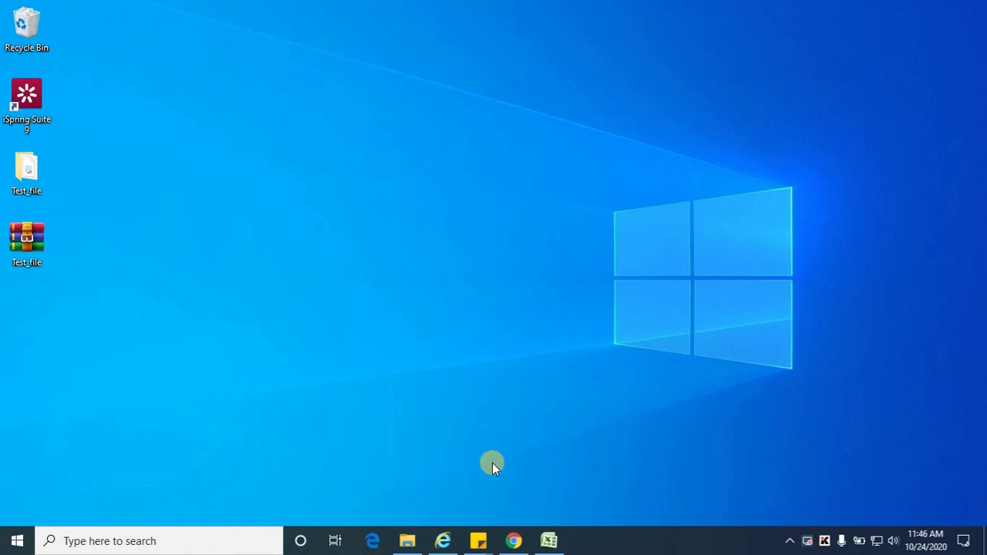
Launch Internet Explorer to reach the Argus Safety 8.1.1 login page on ARGUSDB
click(443, 539)
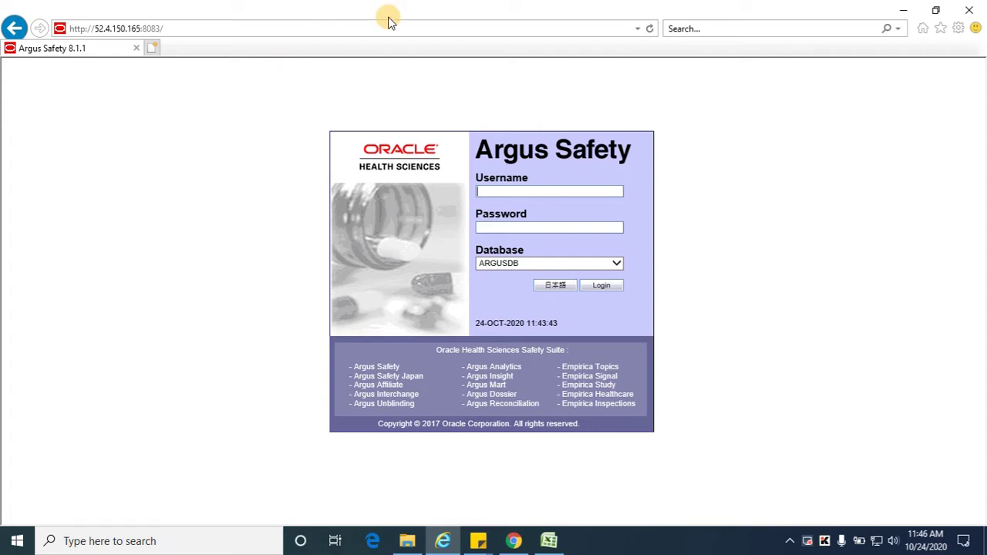
Log in to Argus Safety on ARGUSDB with the user's username and password
text(taculty)
key(Tab)
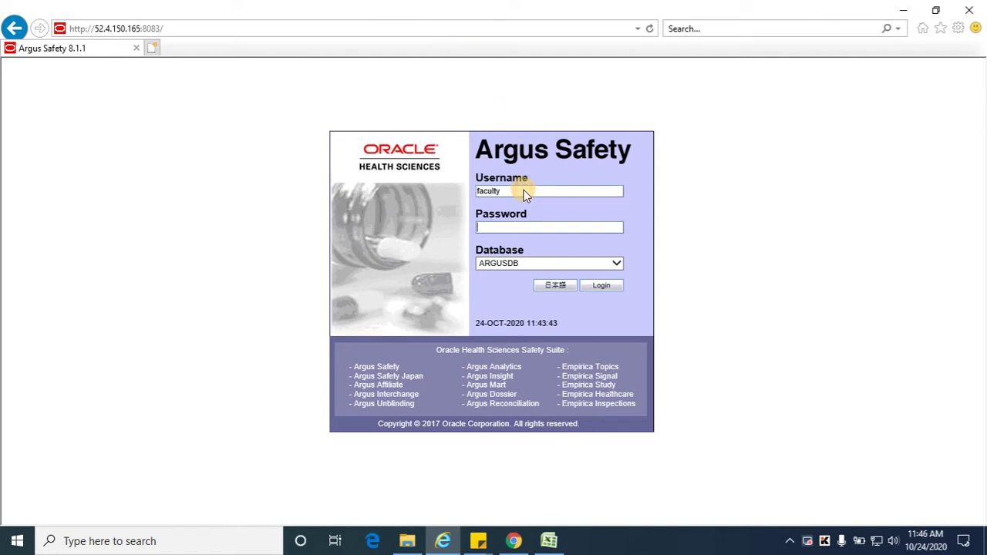
text(••••••••••••)
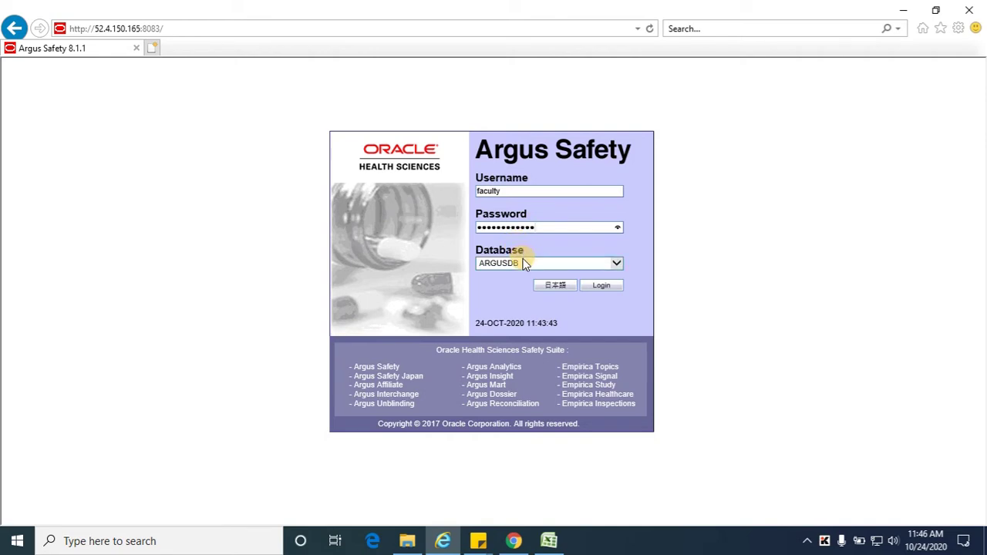
click(598, 289)
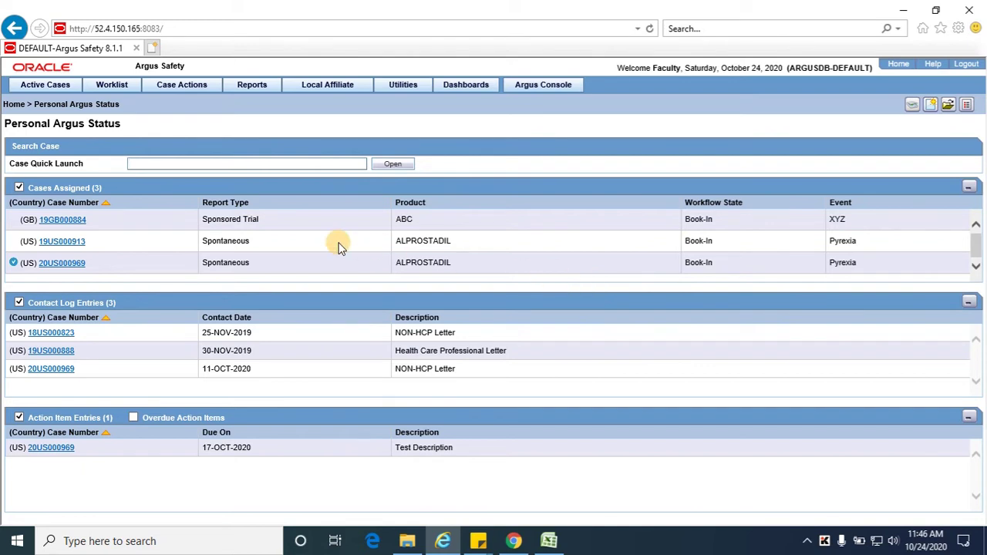
Open case 18GB000829 (ARGATROBAN, Medical Review) from the Case Actions > Open search
mouse_move(187, 88)
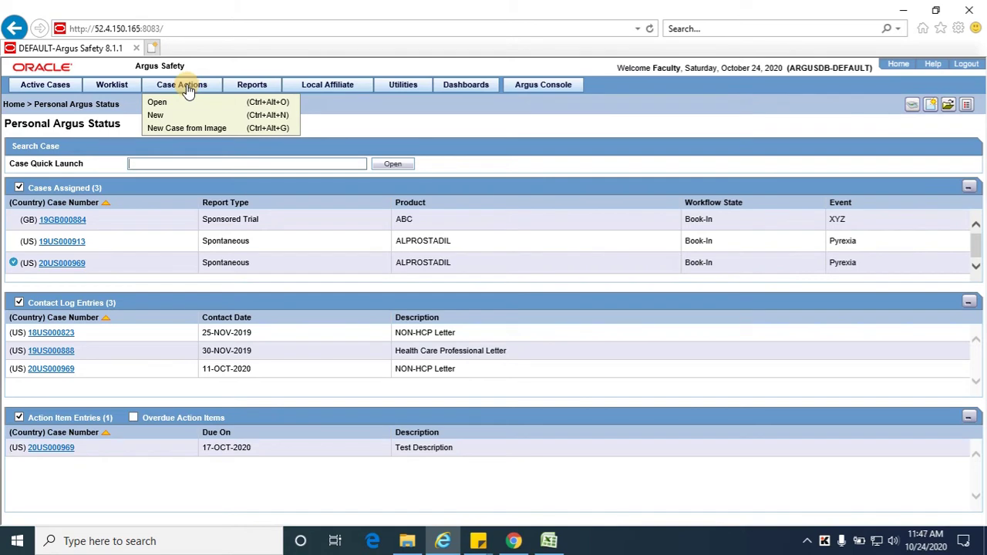
mouse_move(107, 89)
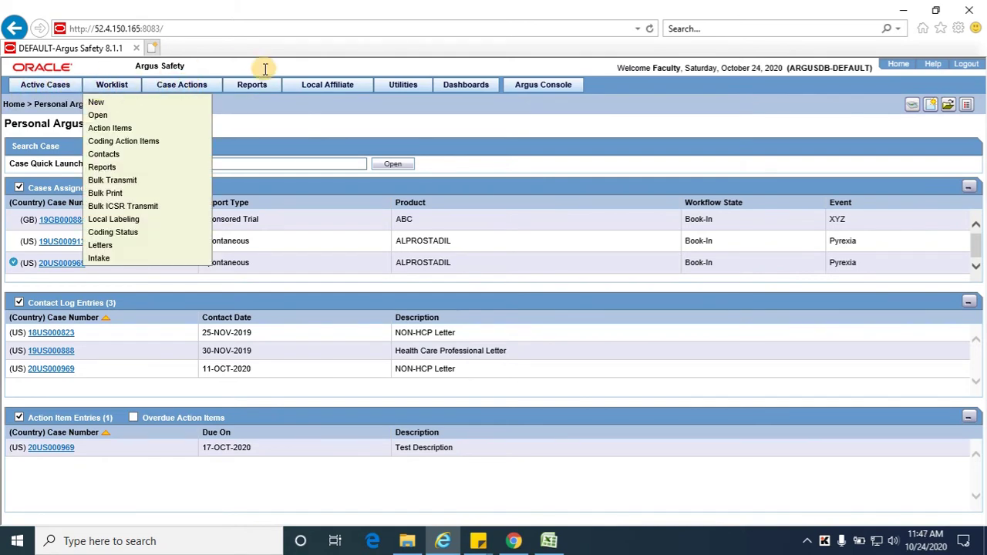
mouse_move(462, 87)
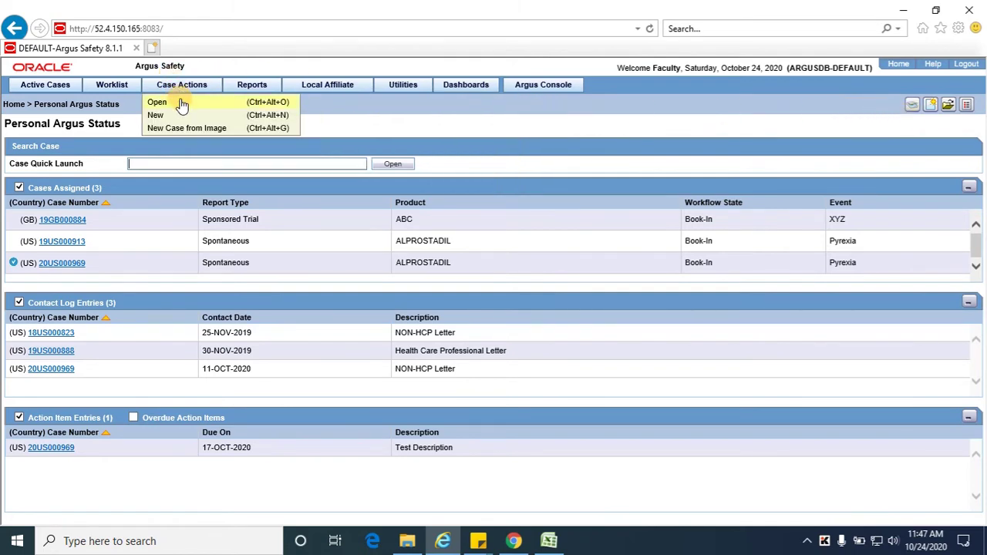
click(181, 101)
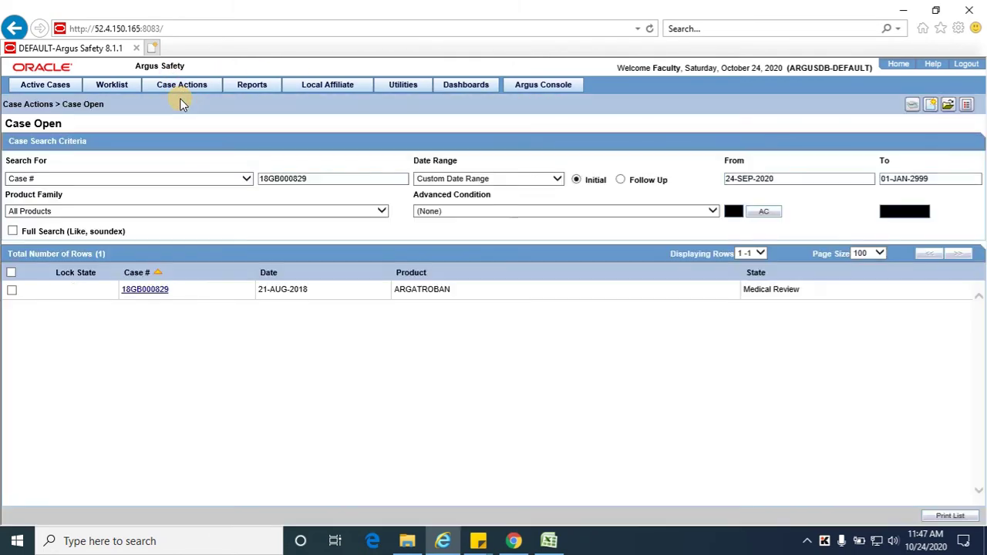
click(146, 290)
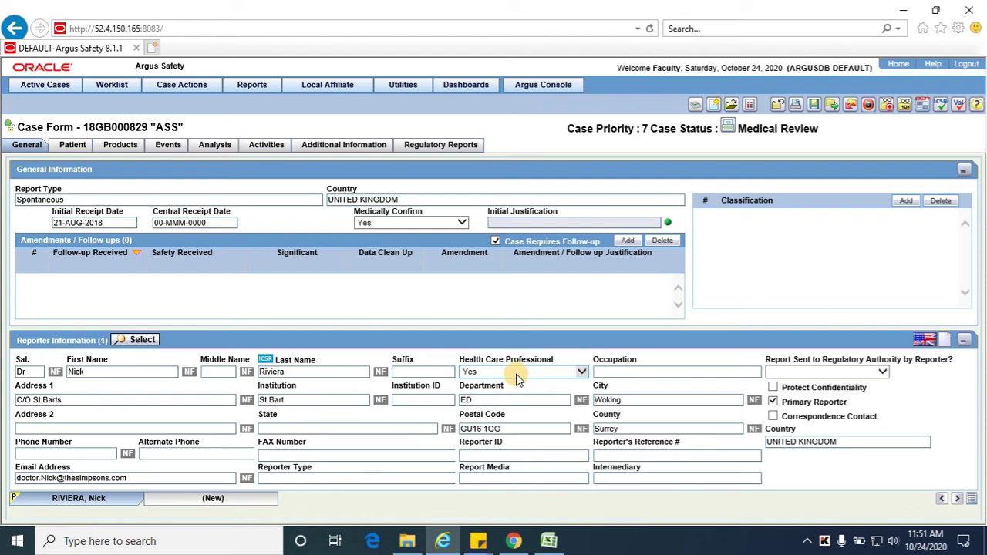
Display the Reporter Type list, scrolling to Pharmacist, Physician, Professor and Specialist
click(377, 477)
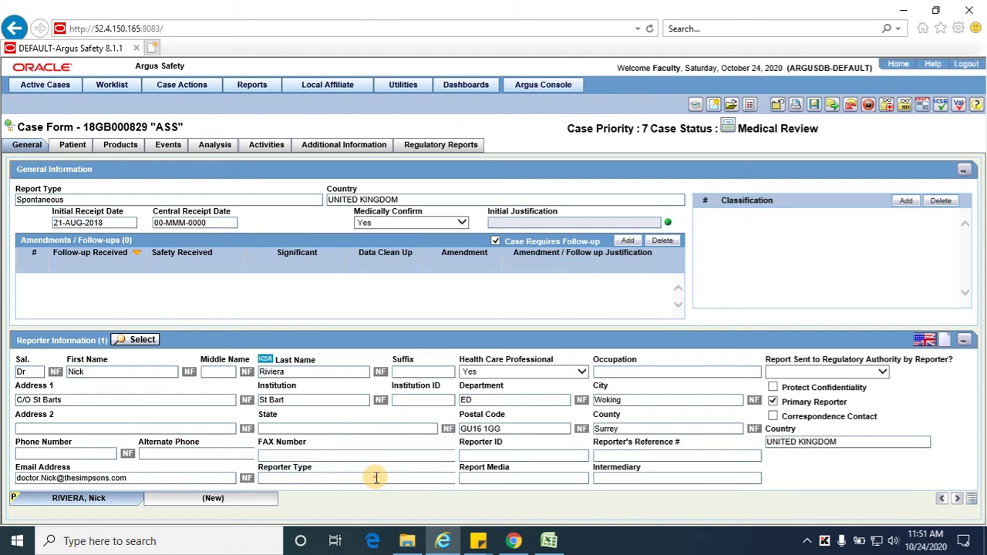
click(377, 477)
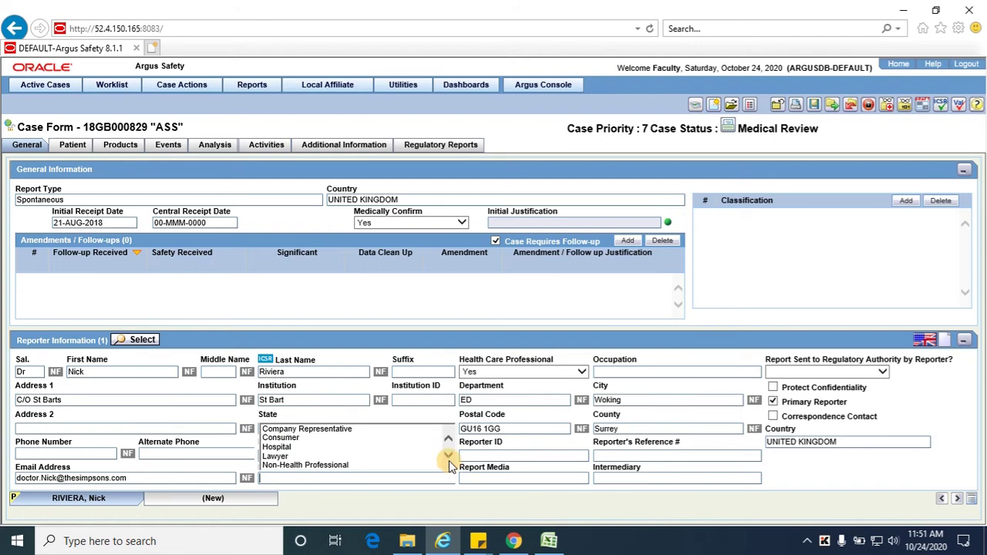
scroll(448, 457, down, 5)
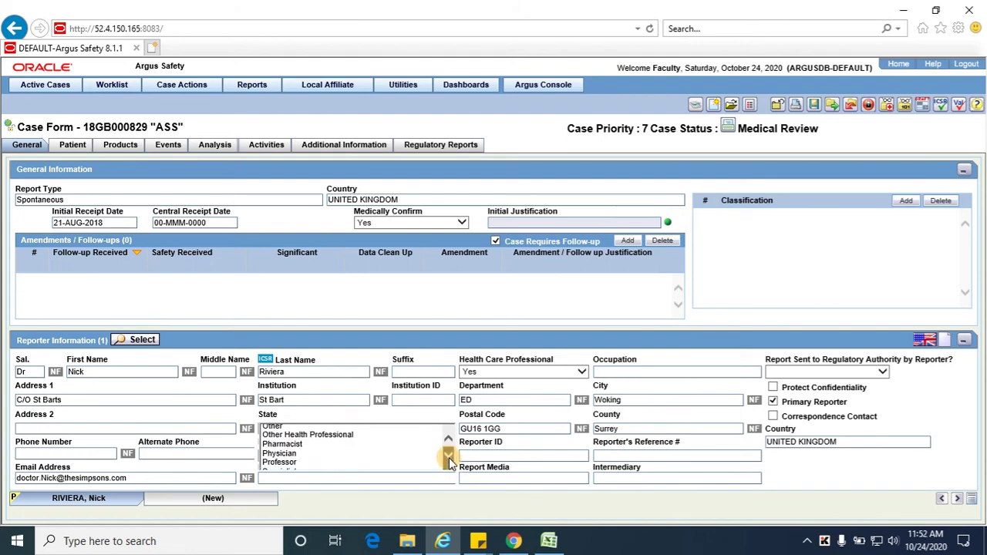
click(448, 457)
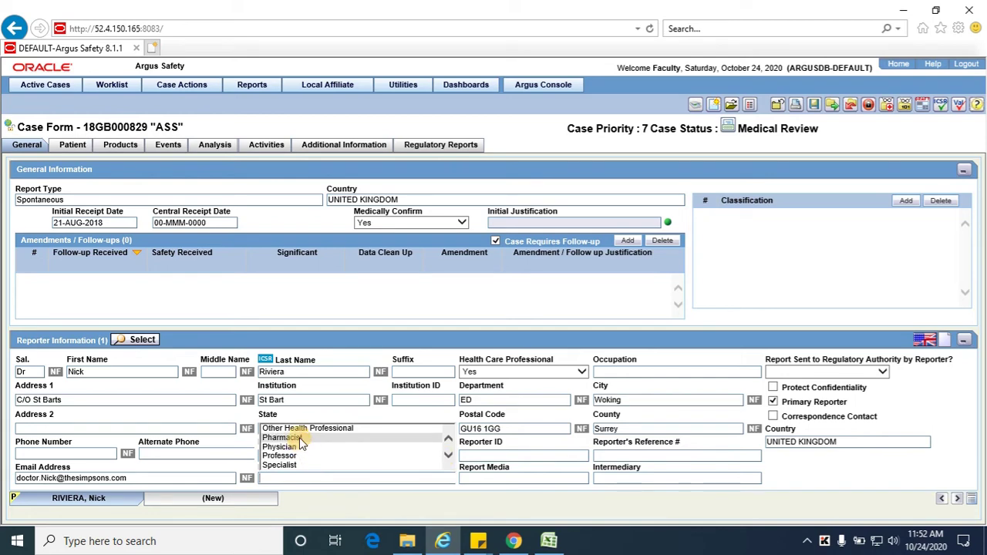
Close the Reporter Type list without choosing a value, leaving the field empty
click(392, 498)
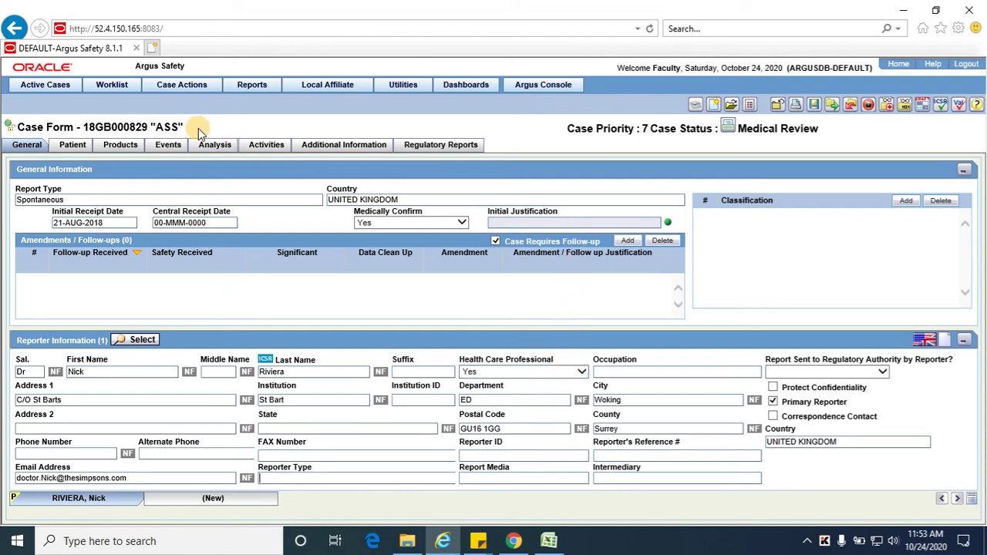
Search cases with wildcard % as Case # to list all 958 cases
click(192, 93)
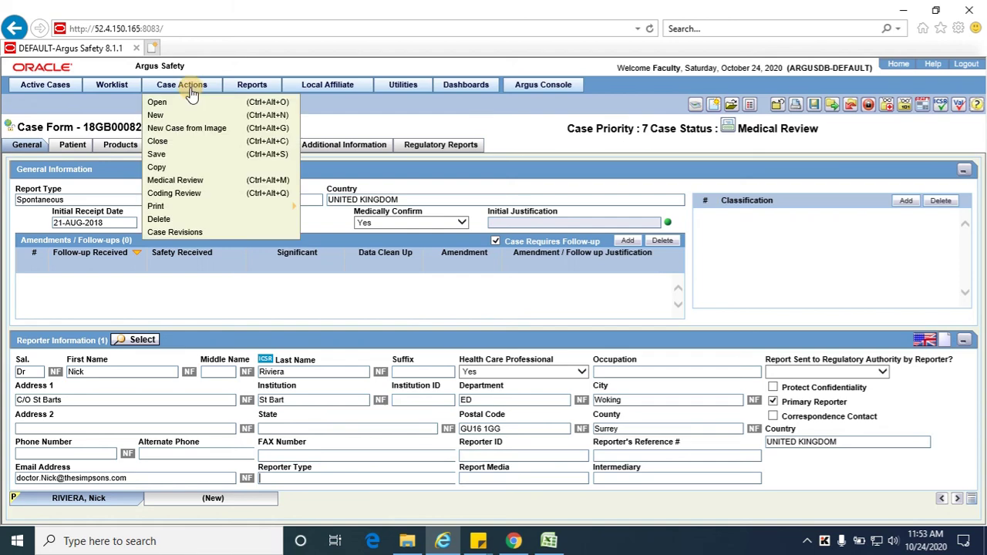
click(189, 100)
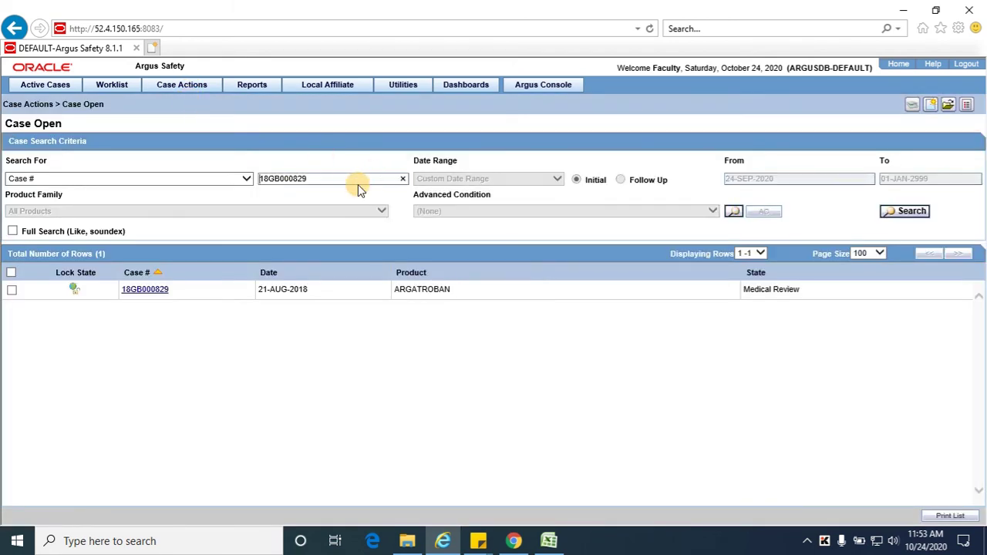
drag(353, 178, 140, 183)
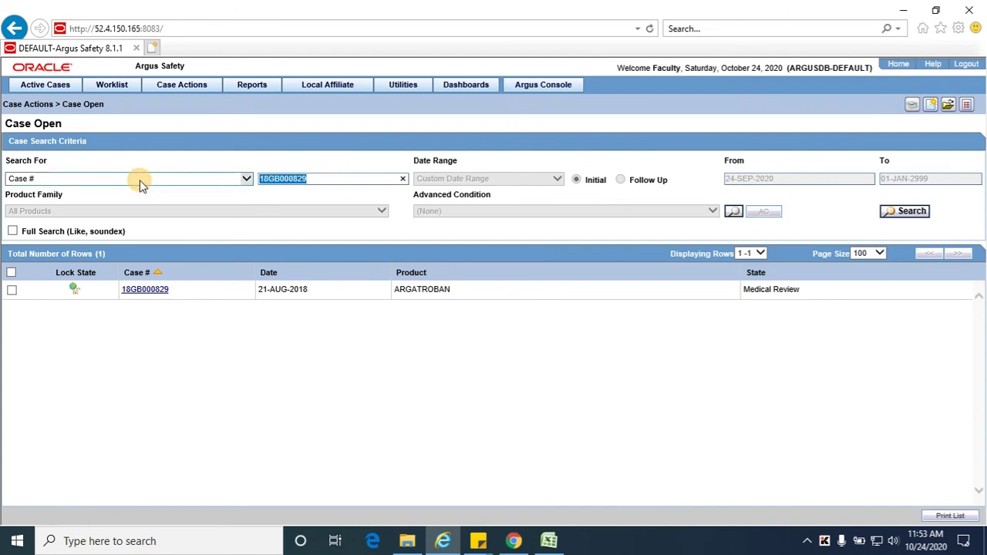
text(%)
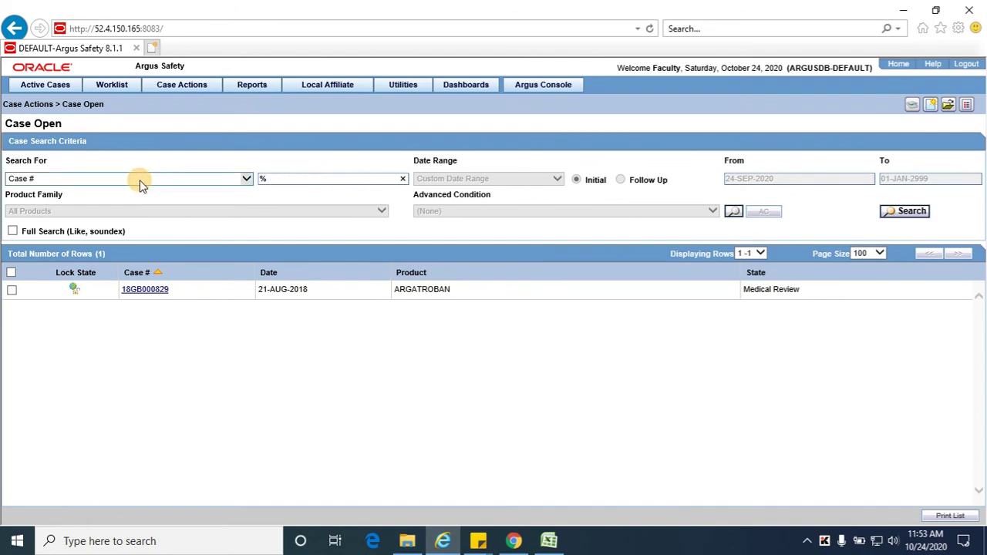
click(902, 211)
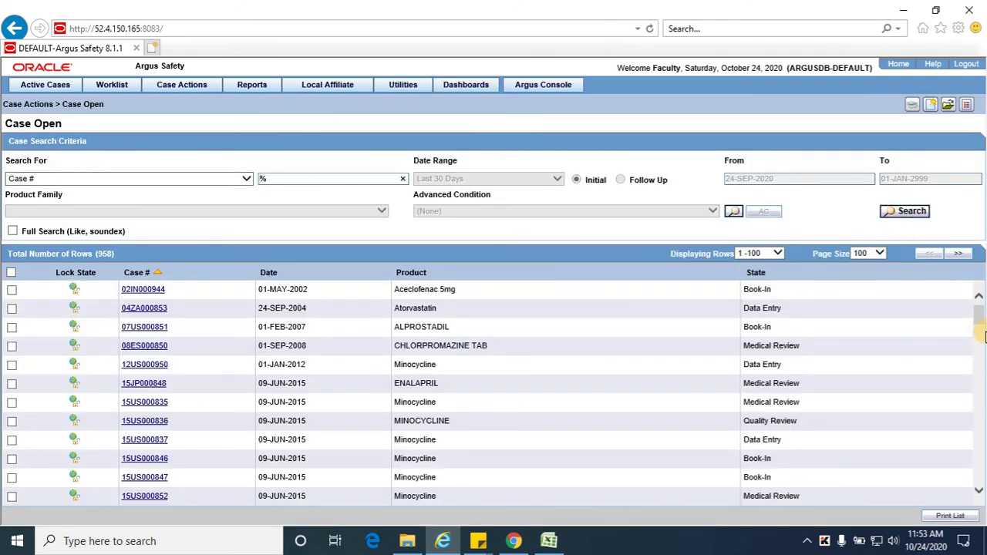
click(978, 317)
drag(978, 317, 973, 287)
click(177, 86)
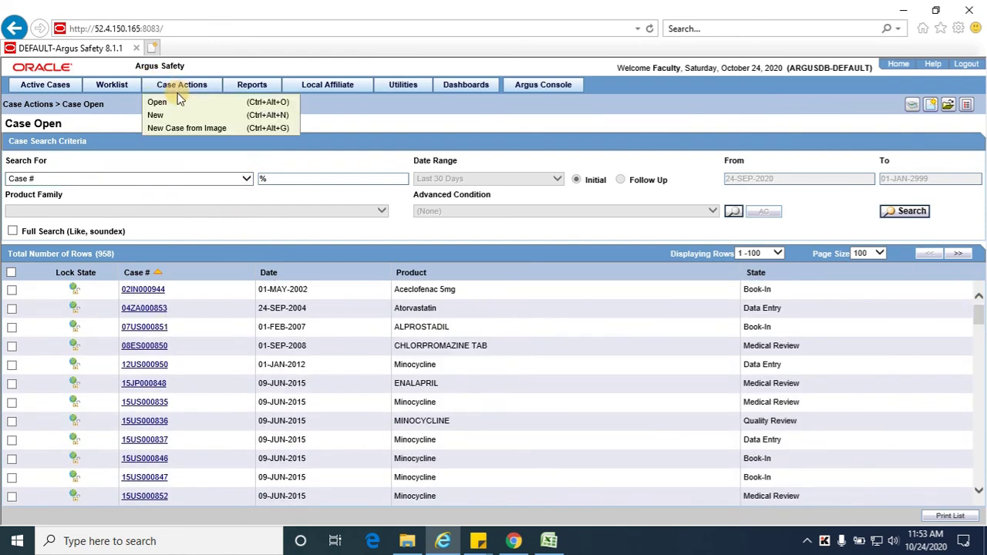
Start a new case with receipt date 24-OCT-2020, country UNITED STATES, report type Sponsored Trial
click(179, 116)
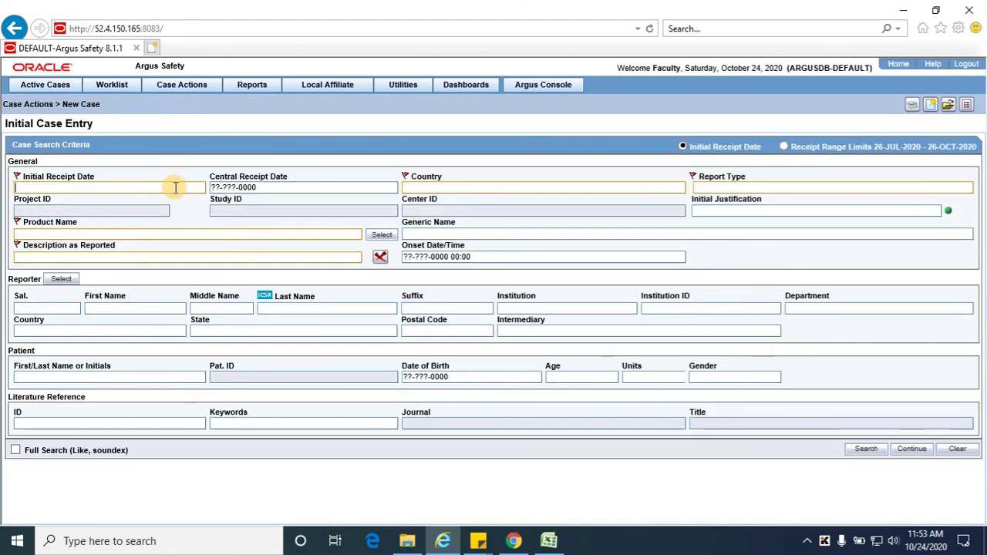
key(Tab)
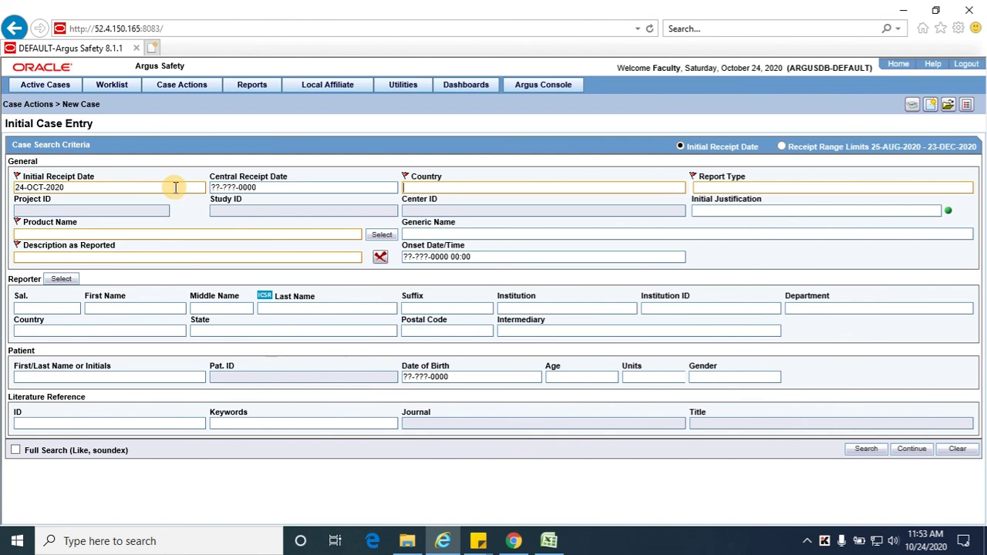
text(USA)
key(Tab)
text(Spon)
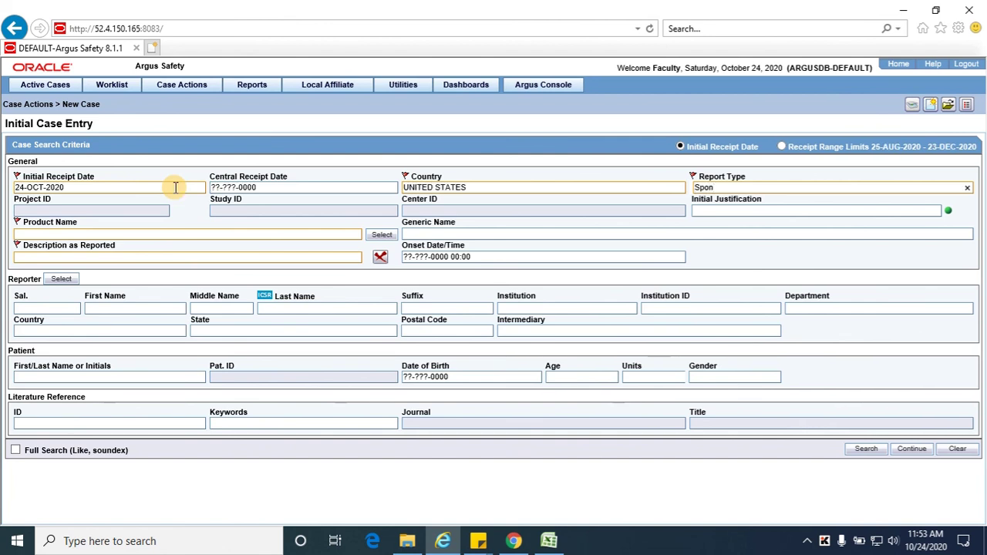
key(Down)
key(Tab)
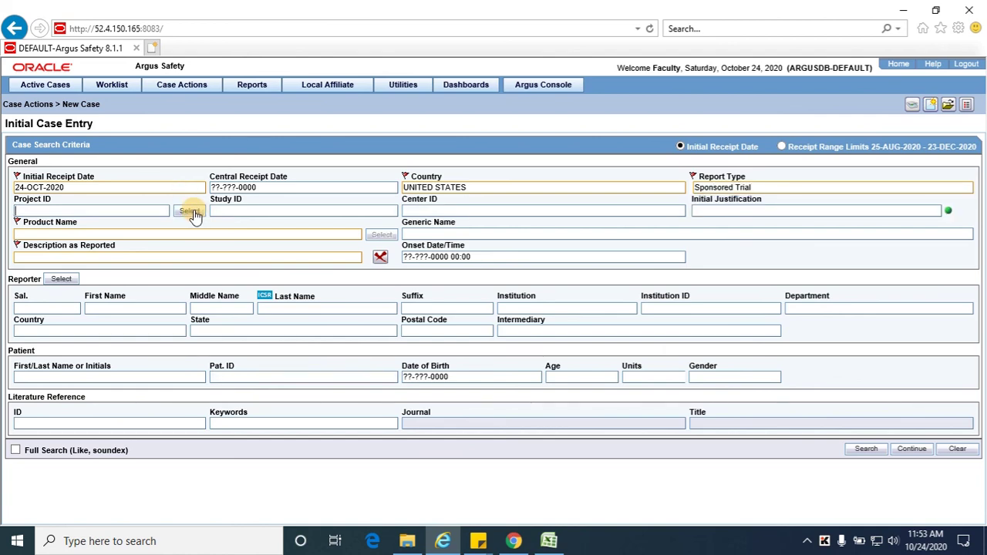
Search clinical trials with study % and show Test-Study1's studies AMS-Study1 and AMS-Study3
click(194, 213)
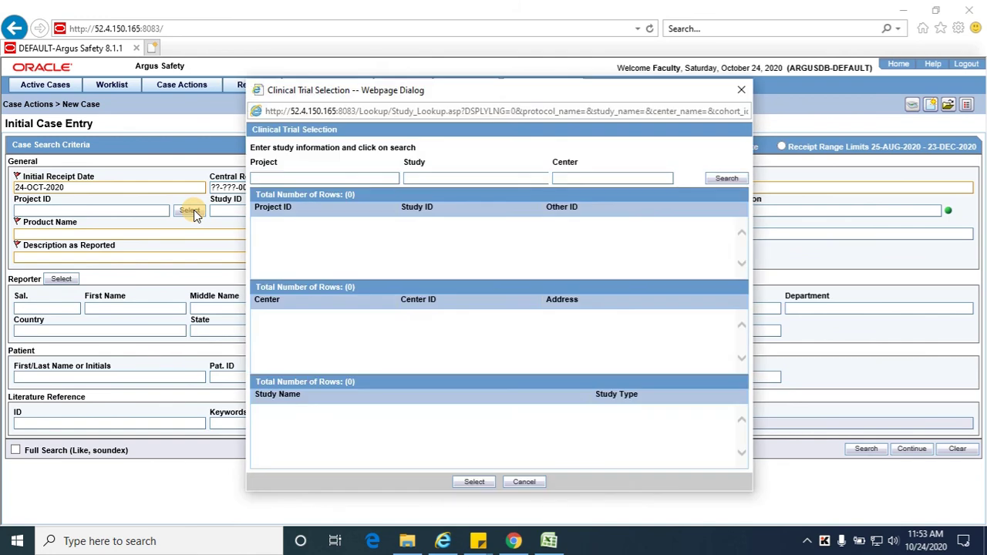
click(423, 180)
text(%)
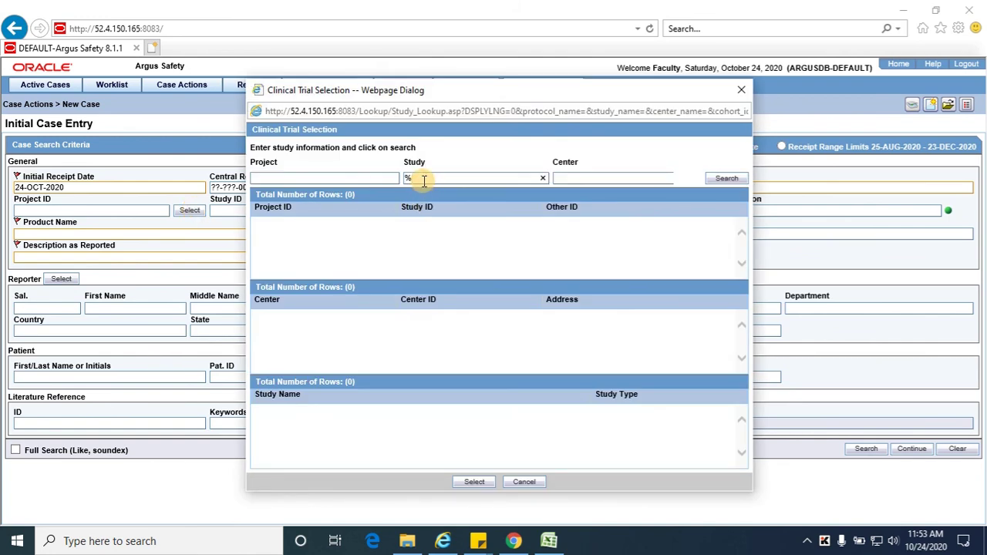
click(708, 185)
click(717, 179)
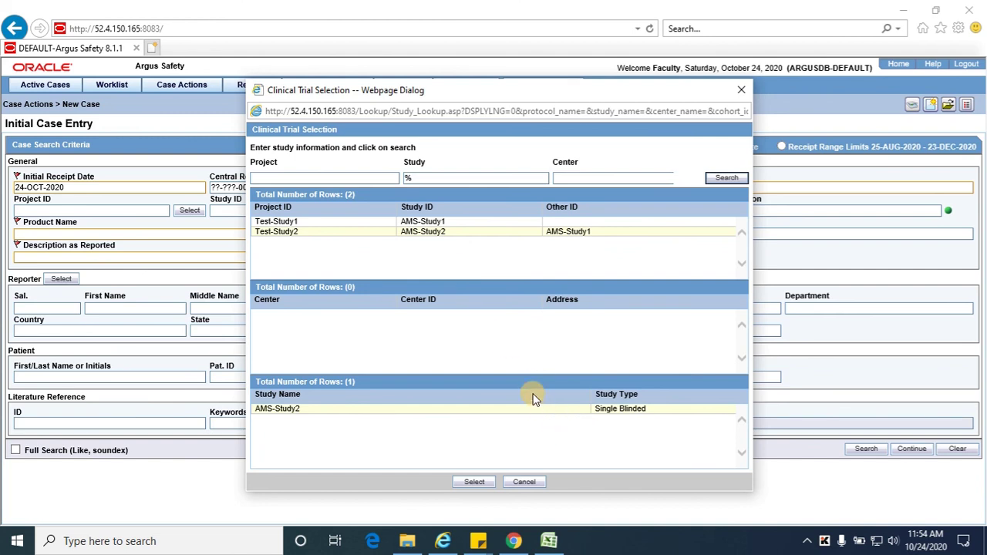
click(474, 227)
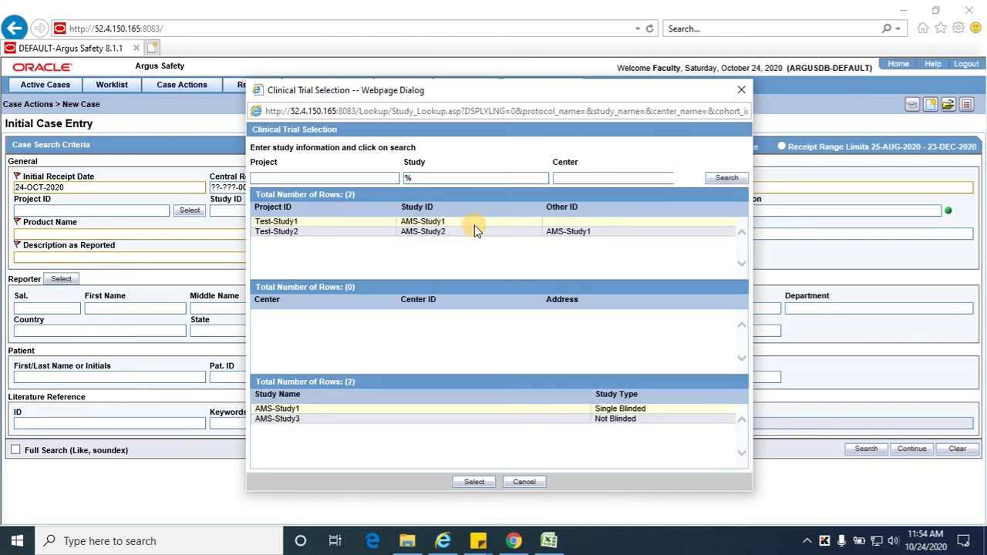